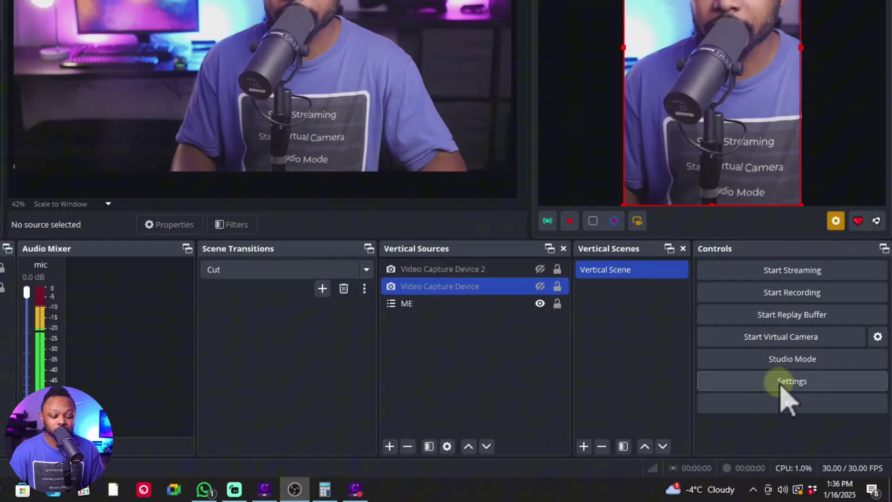
Step: In OBS Stream settings, keep Facebook Live as the service with the Default server
click(785, 382)
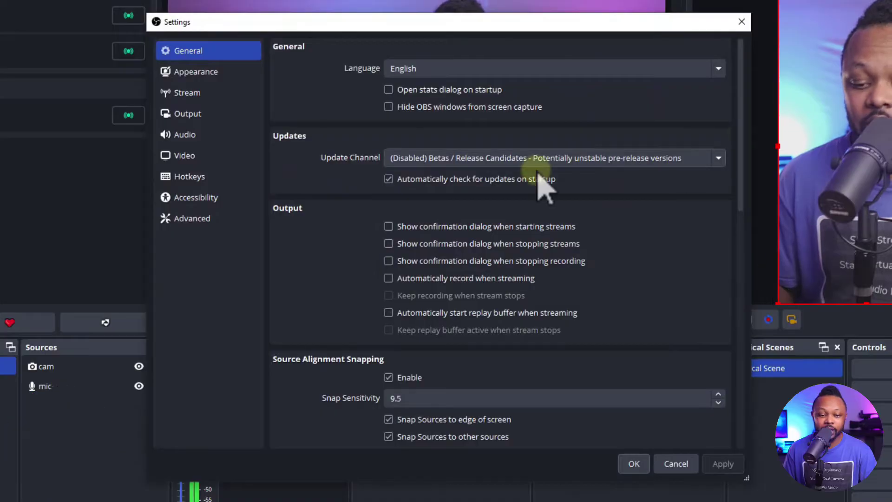
click(204, 94)
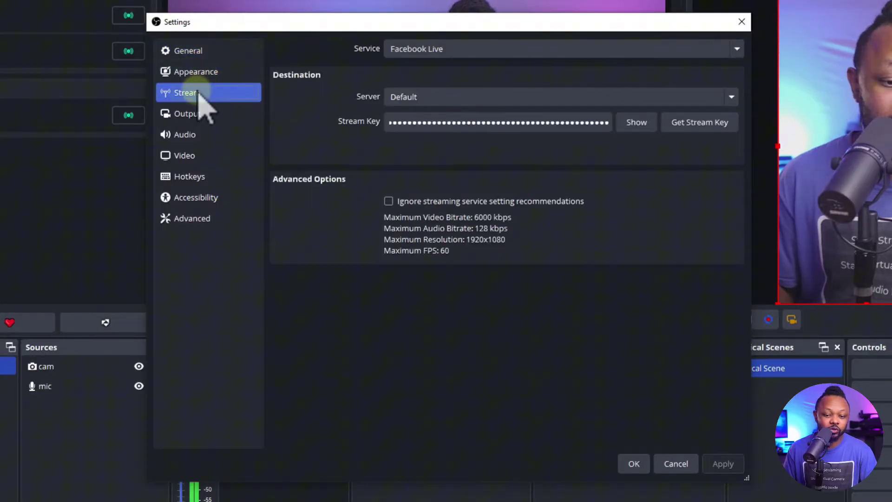
click(424, 51)
click(368, 61)
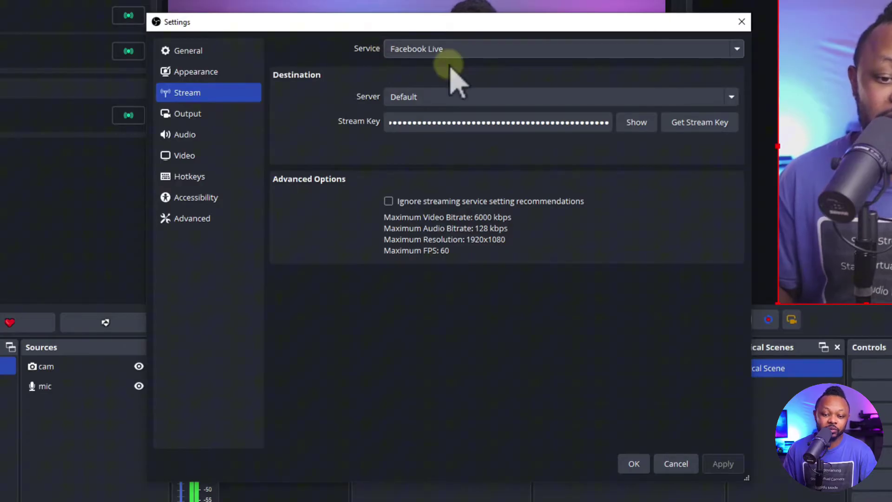
click(406, 97)
click(430, 112)
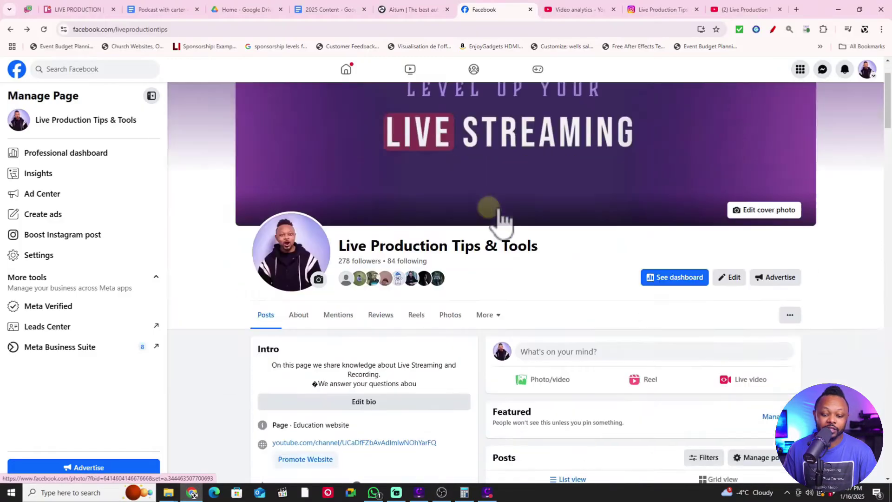
Step: Create a Facebook live video using Streaming software as the source
scroll(497, 216, down, 2)
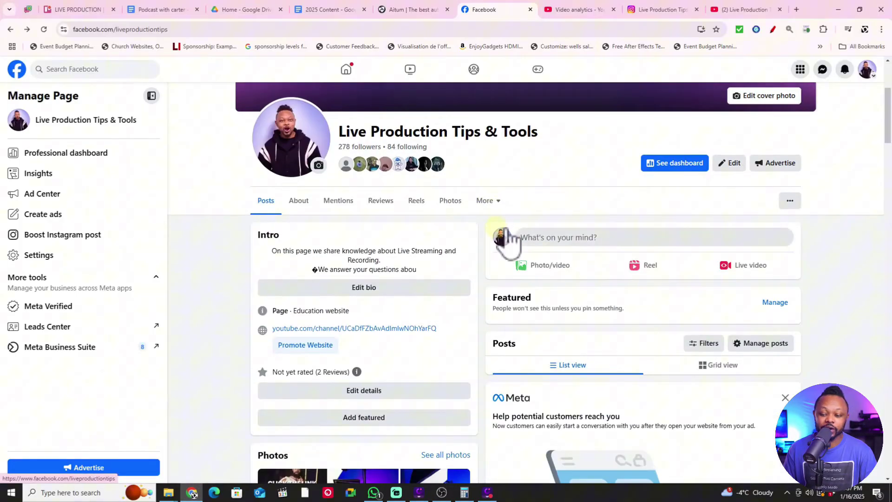
click(735, 271)
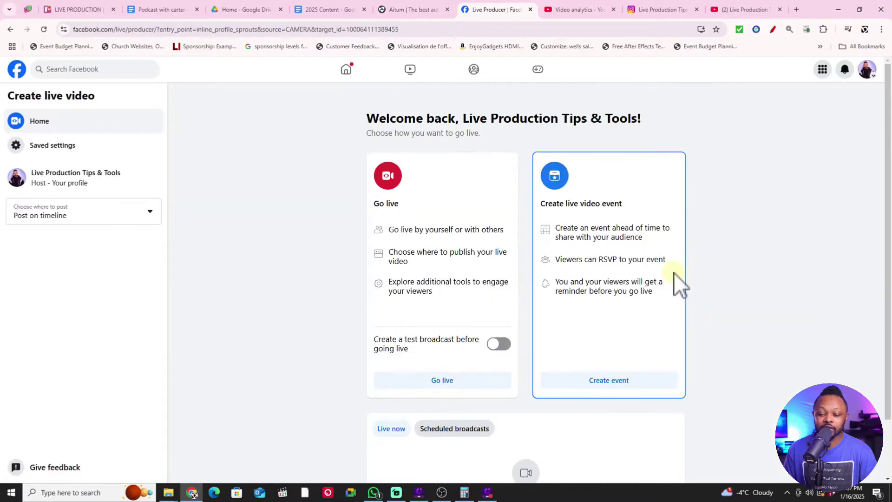
click(391, 342)
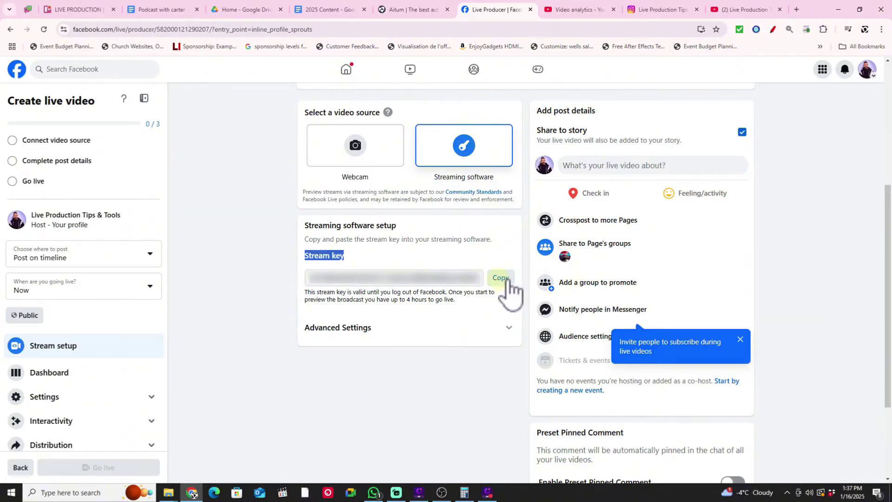
Step: Replace the OBS stream key with the one copied from Facebook and apply it
click(509, 278)
click(366, 347)
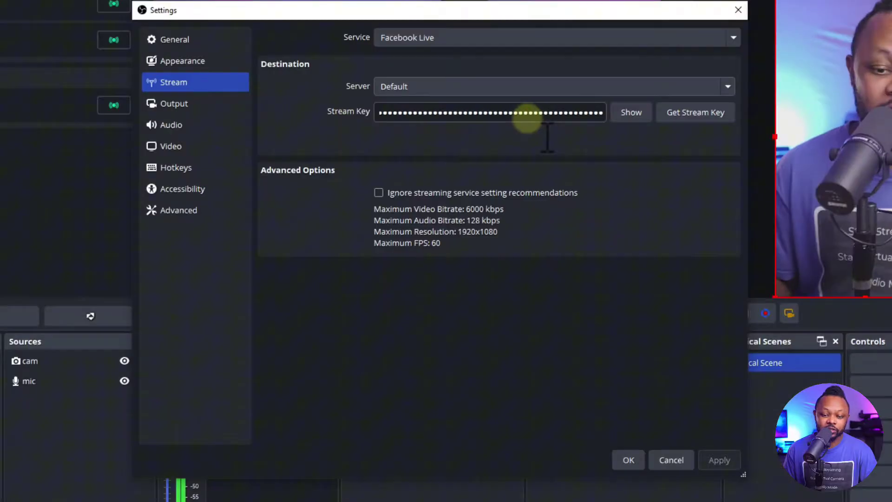
drag(394, 112, 604, 113)
key(BackSpace)
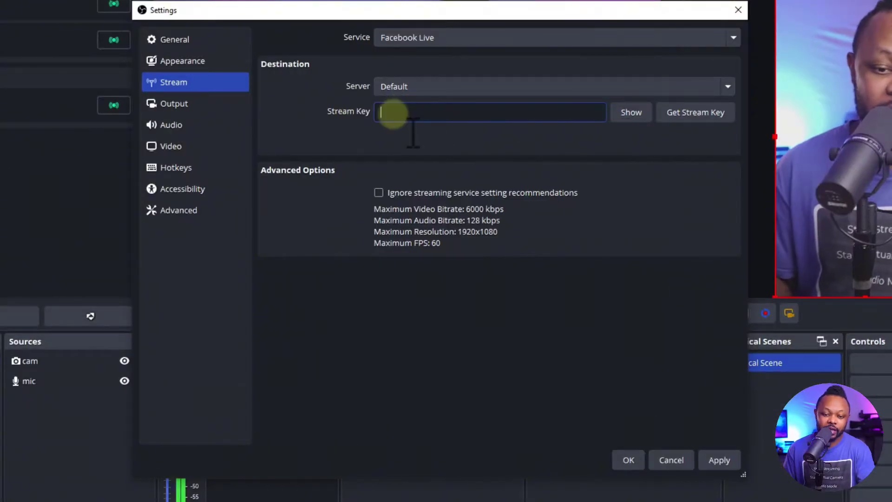
key(ctrl+v)
click(707, 458)
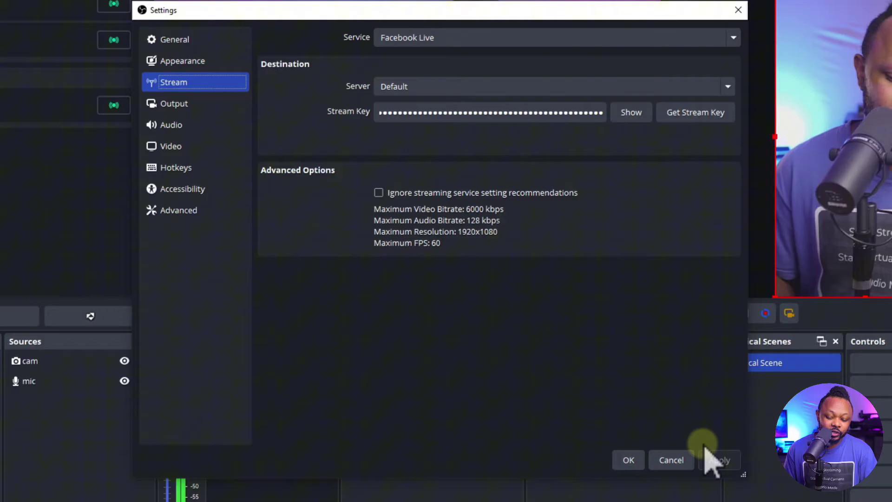
Step: Set the Output Mode to Advanced in OBS Output settings
click(202, 105)
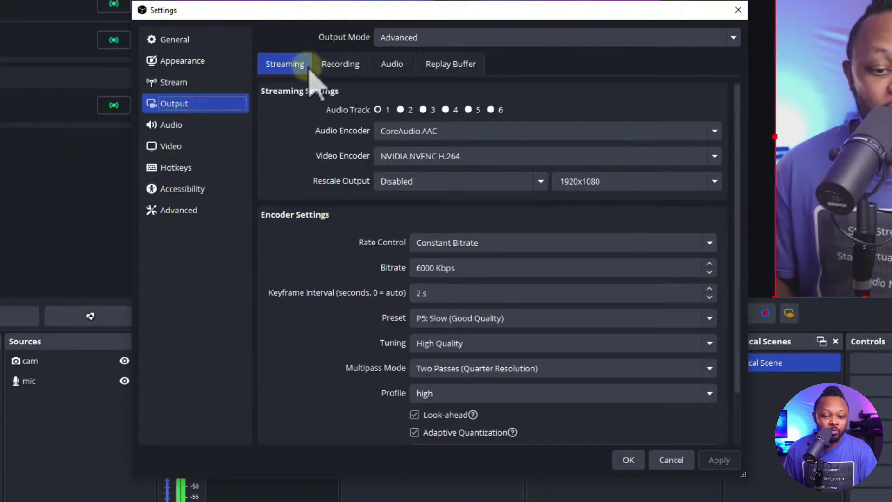
click(415, 37)
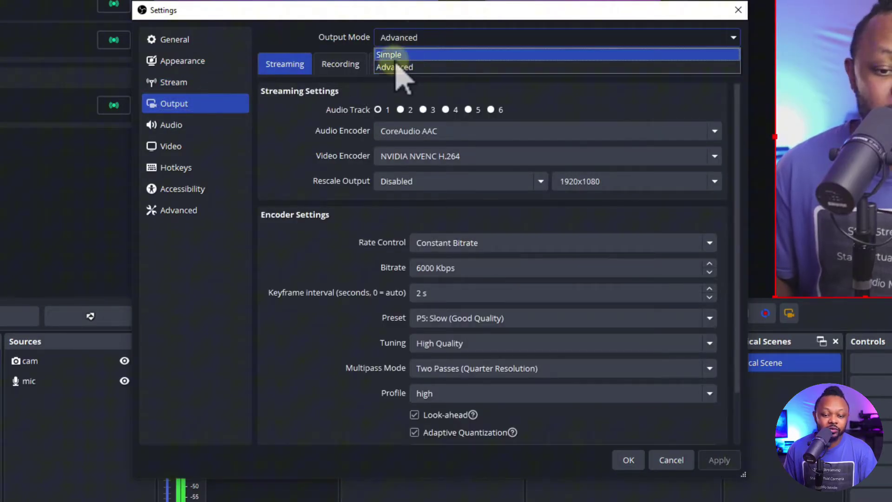
click(397, 55)
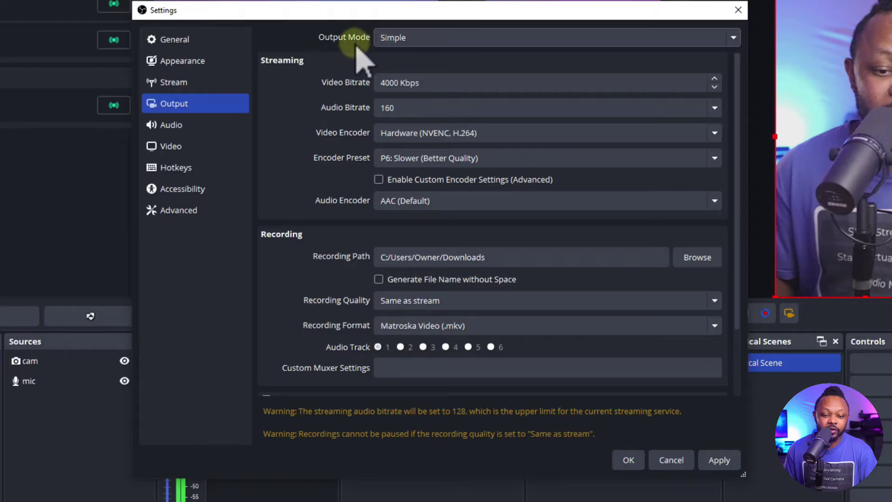
click(403, 41)
click(394, 67)
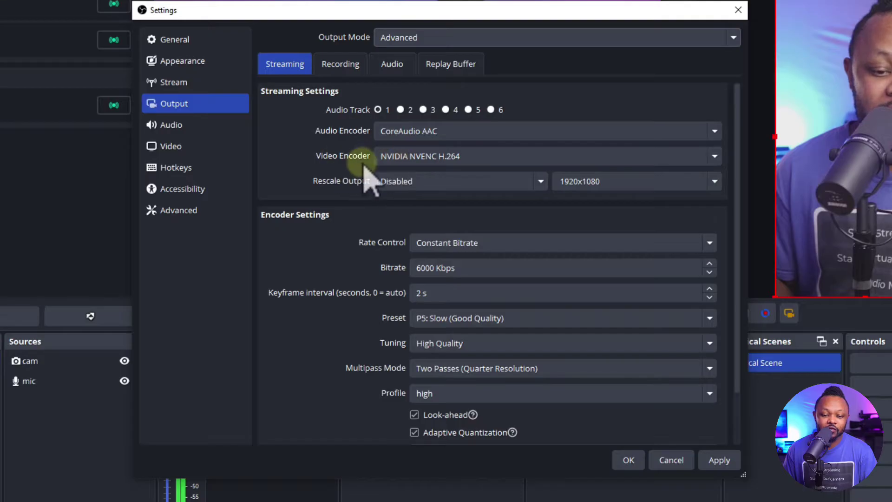
Step: Keep NVIDIA NVENC H.264 as the streaming encoder with a 6000 Kbps bitrate
click(414, 157)
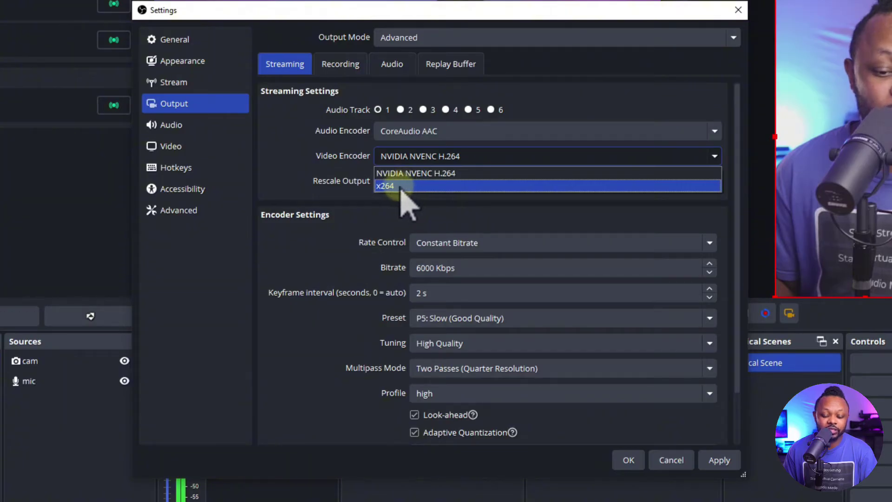
click(421, 173)
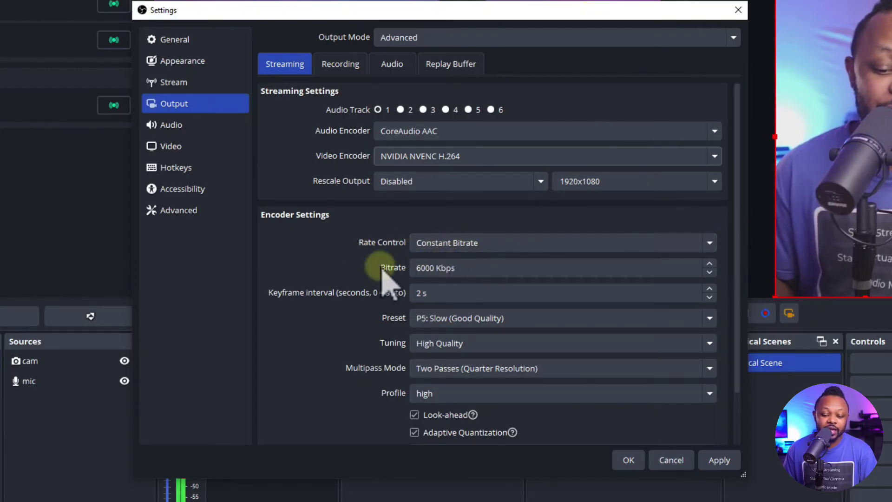
click(420, 269)
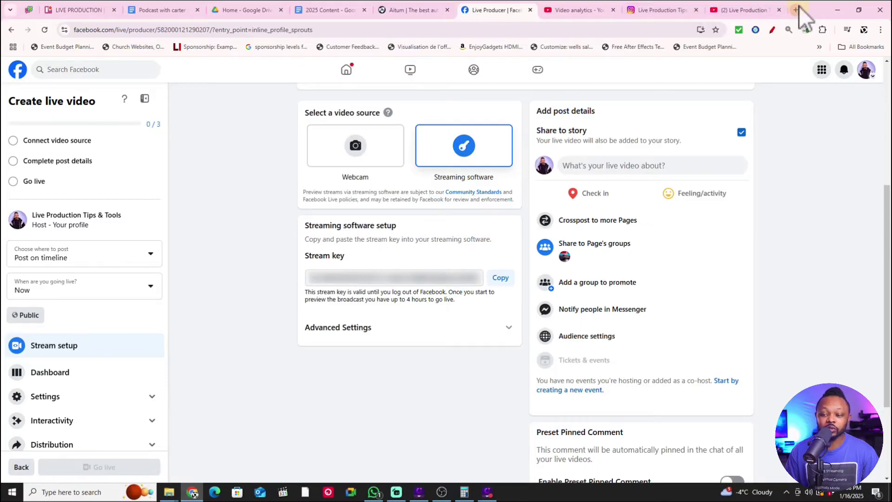
Step: Search 'internet speed test' in a new browser tab and run Google's speed test
click(797, 10)
text(inter)
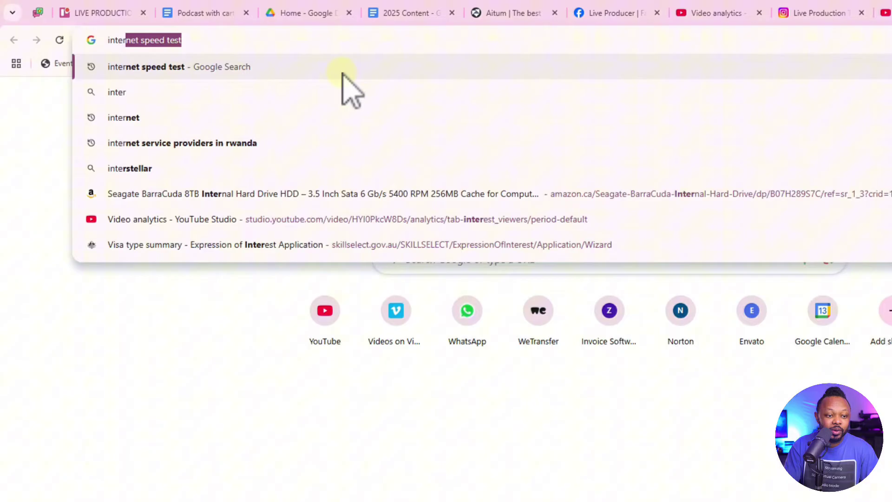
key(Return)
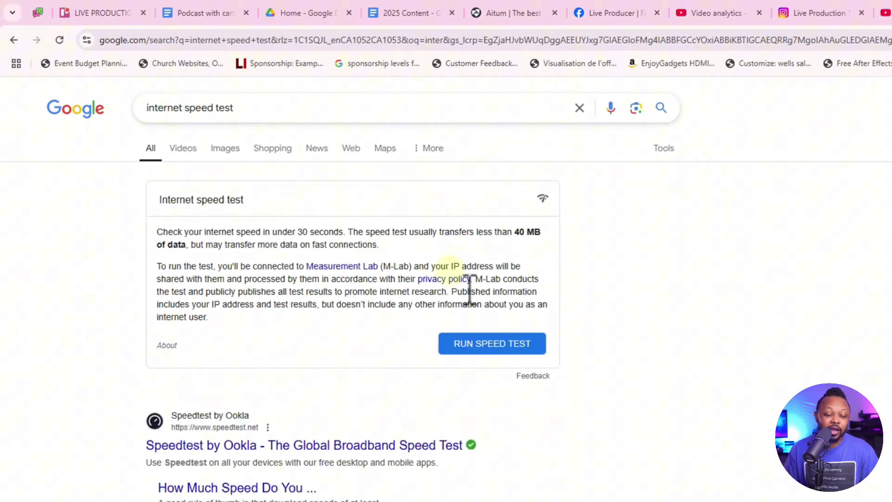
click(456, 338)
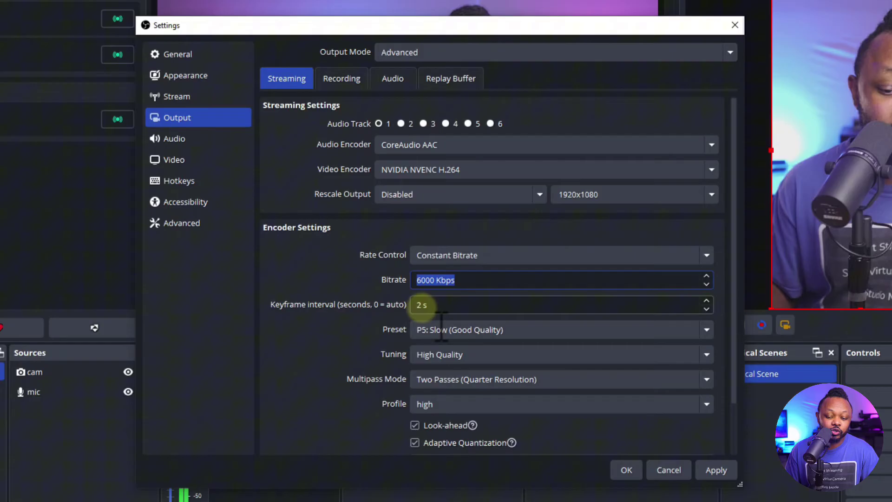
click(417, 305)
key(ctrl+a)
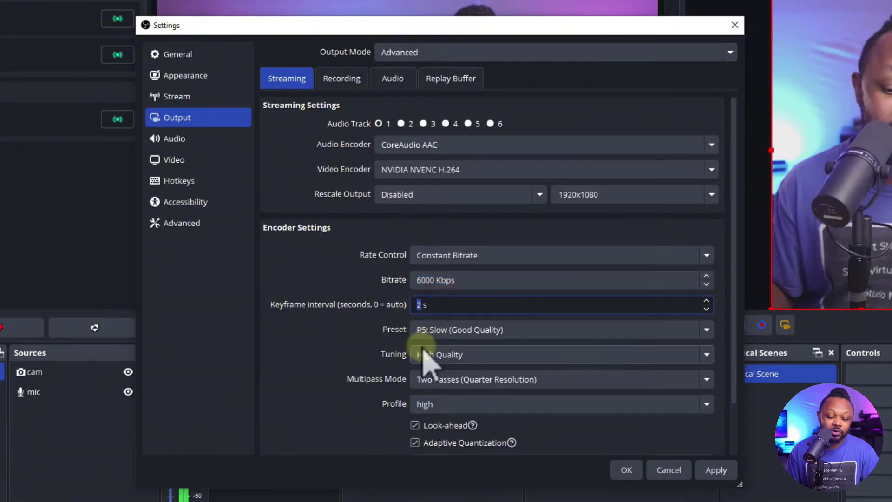
click(447, 332)
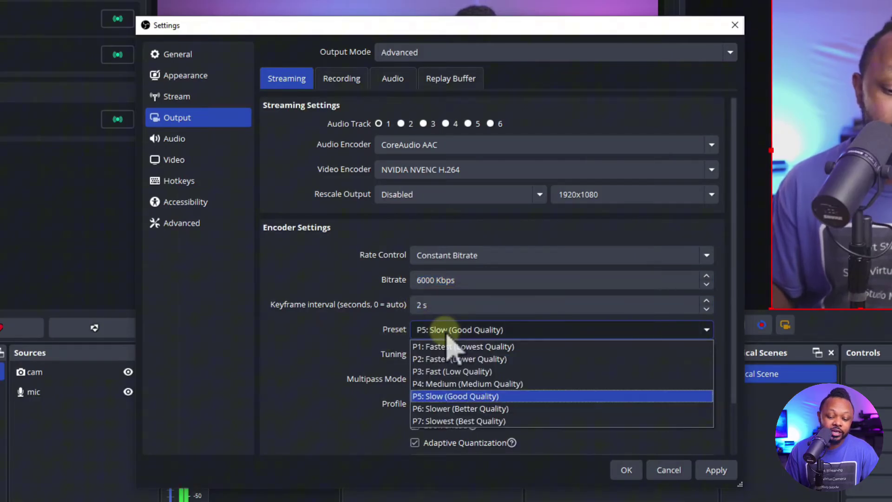
click(451, 396)
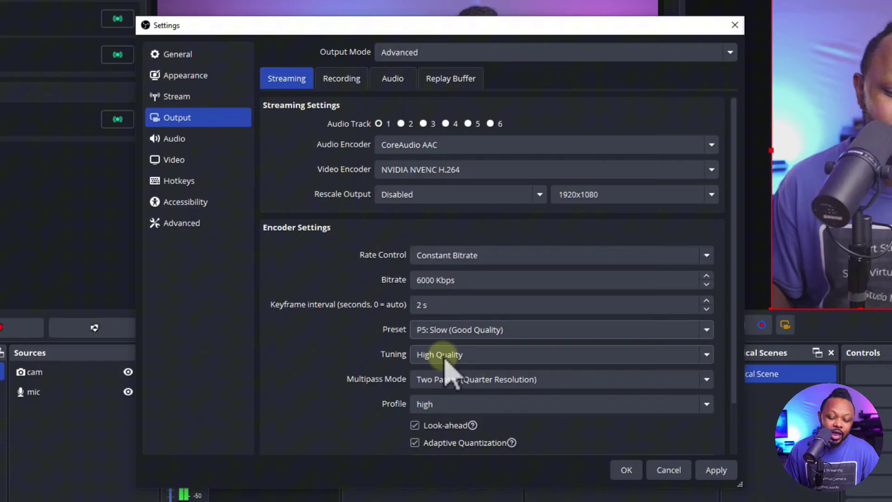
scroll(737, 320, down, 2)
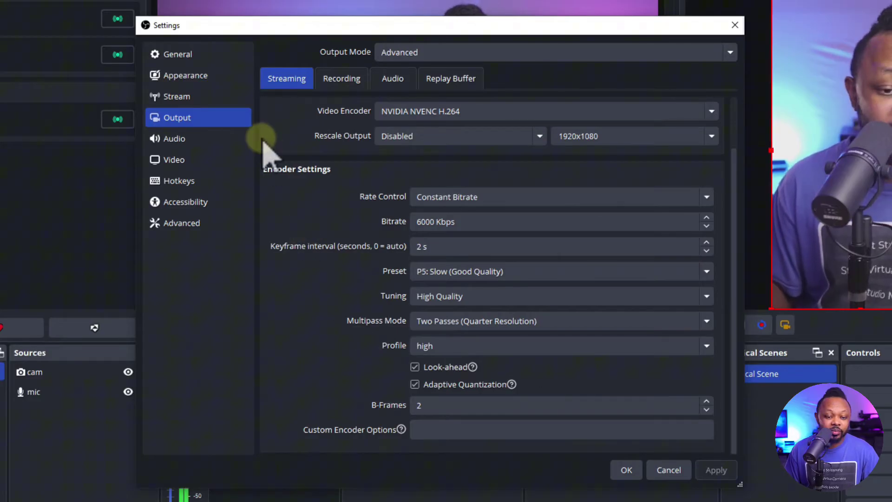
Step: Confirm the video output is 1920x1080 at 30 FPS and bring up the Audio settings
click(178, 161)
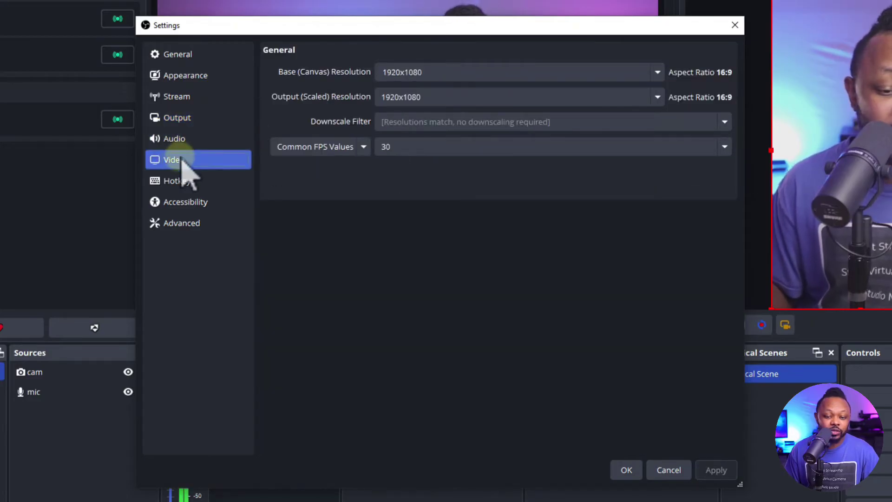
click(398, 148)
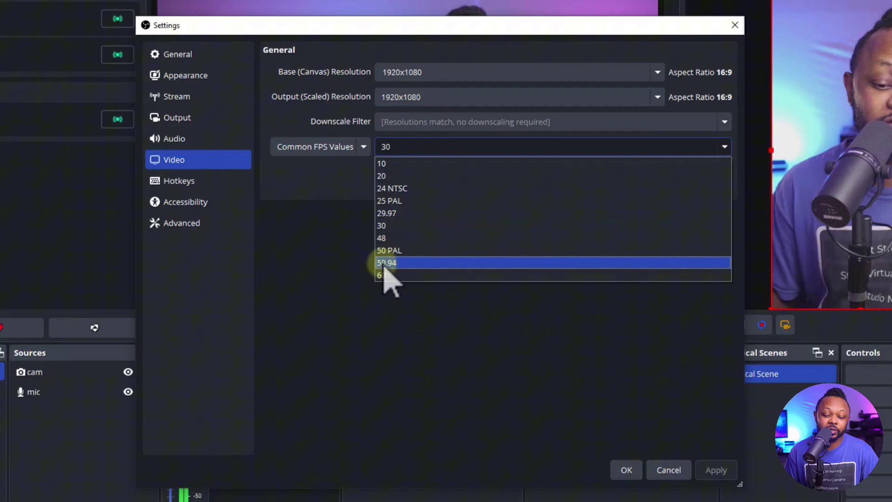
click(393, 146)
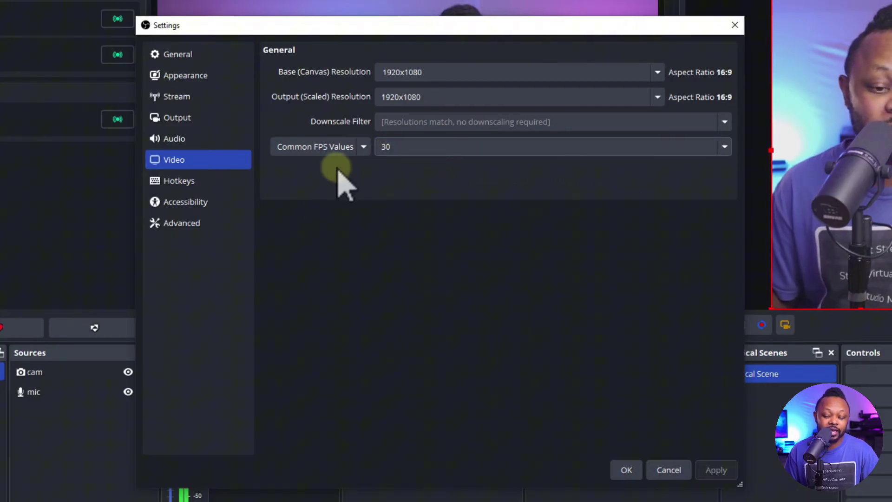
click(184, 139)
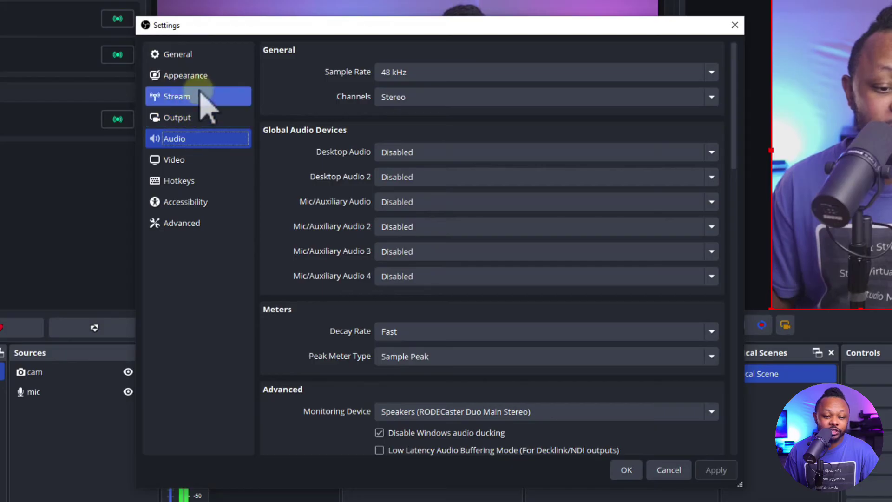
Step: Set the Track 1 audio bitrate to 160, apply, and close the Settings window
click(198, 117)
click(394, 80)
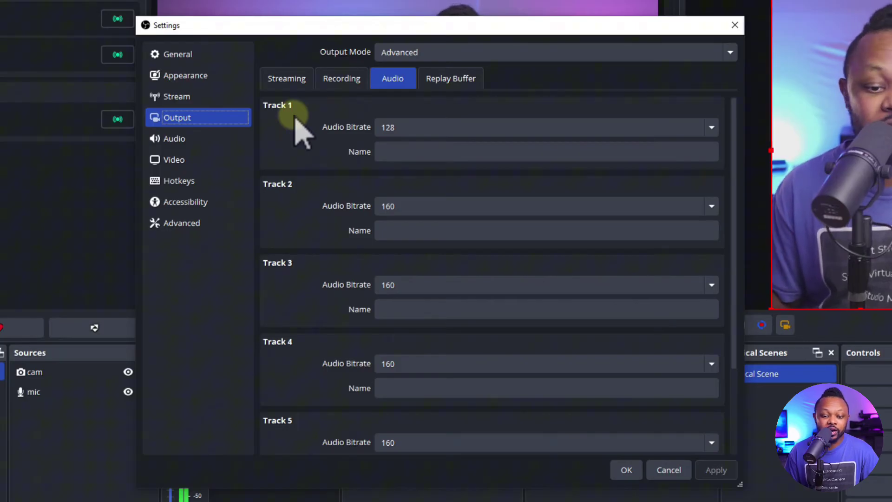
click(402, 128)
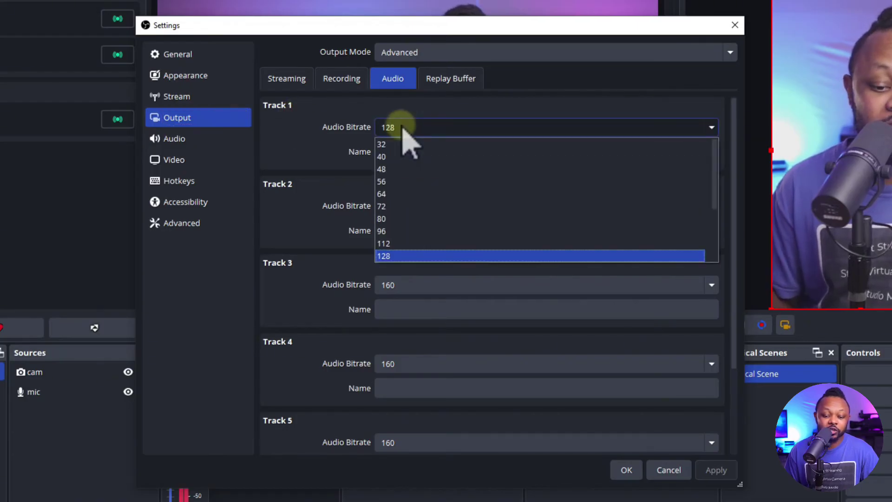
scroll(408, 205, down, 1)
scroll(414, 223, down, 1)
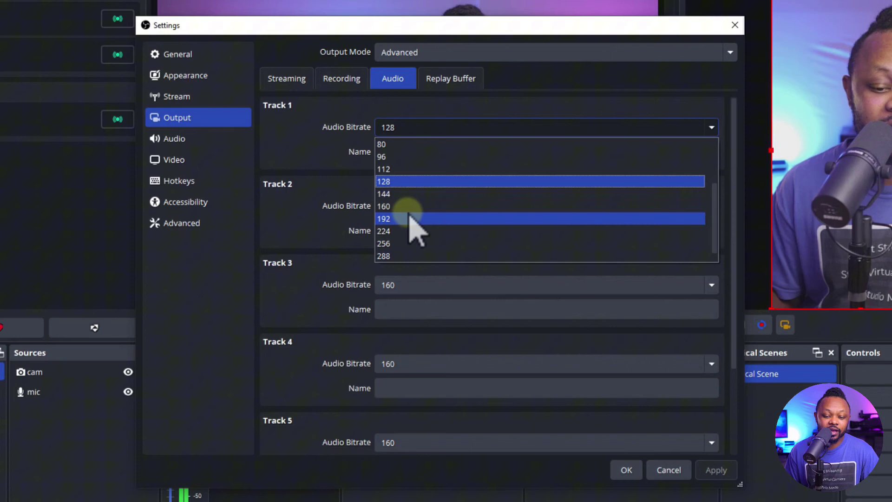
click(406, 243)
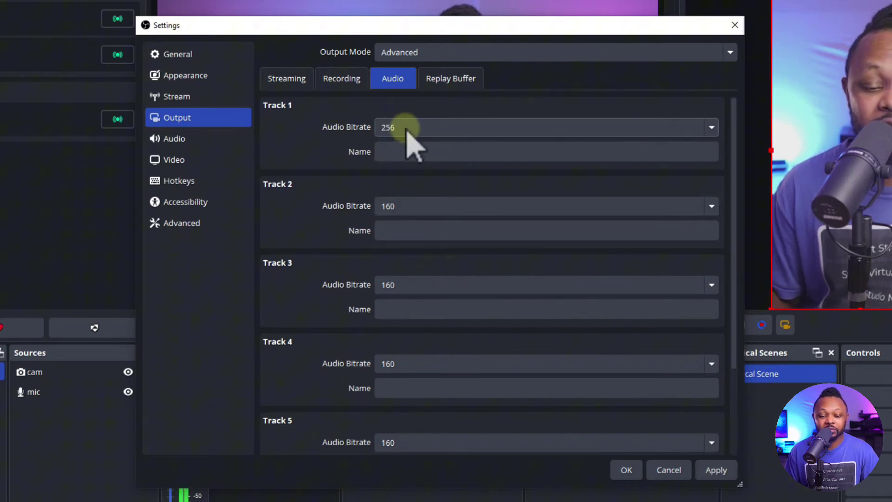
click(408, 131)
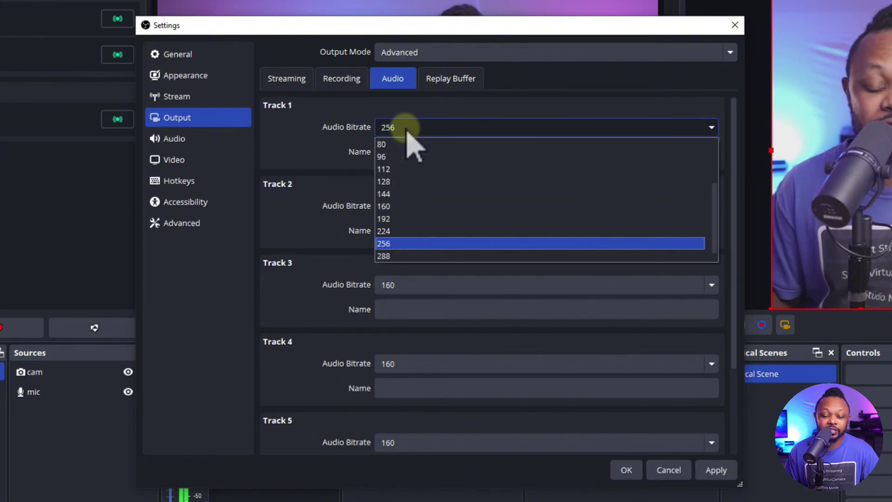
click(400, 205)
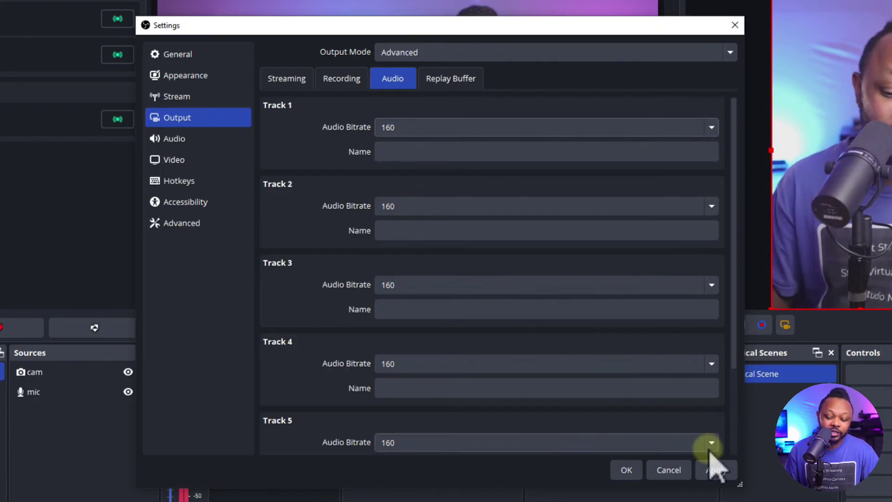
click(716, 468)
click(626, 470)
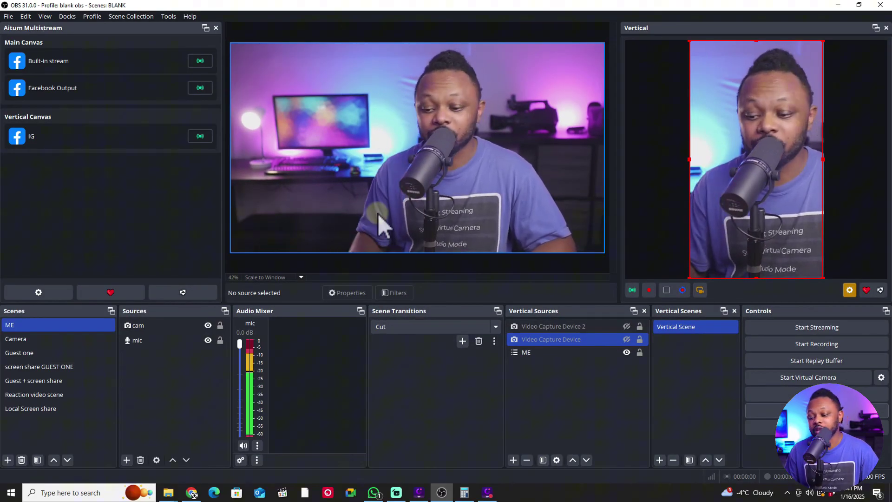
Step: Start streaming to Facebook Live from the Controls dock
click(814, 331)
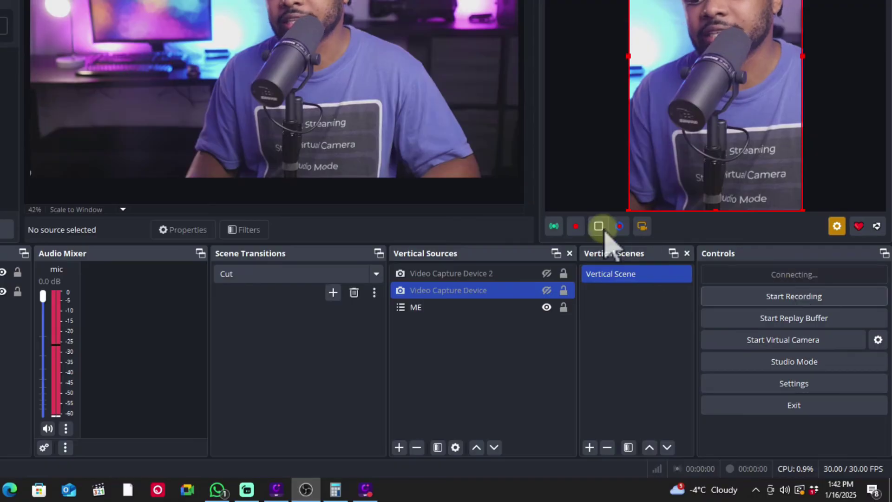